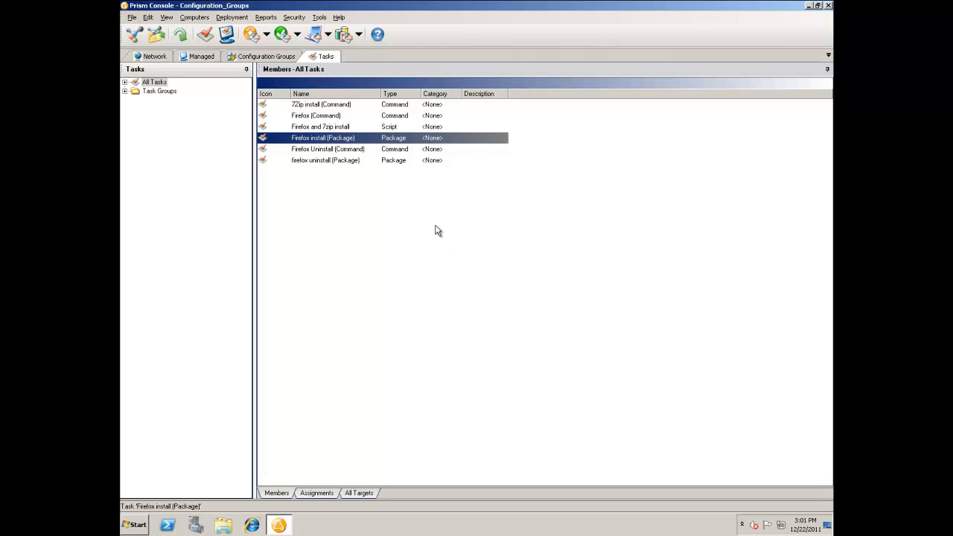
- Make the Firefox install (Package) task distributed in its command properties and save the change
right_click(336, 141)
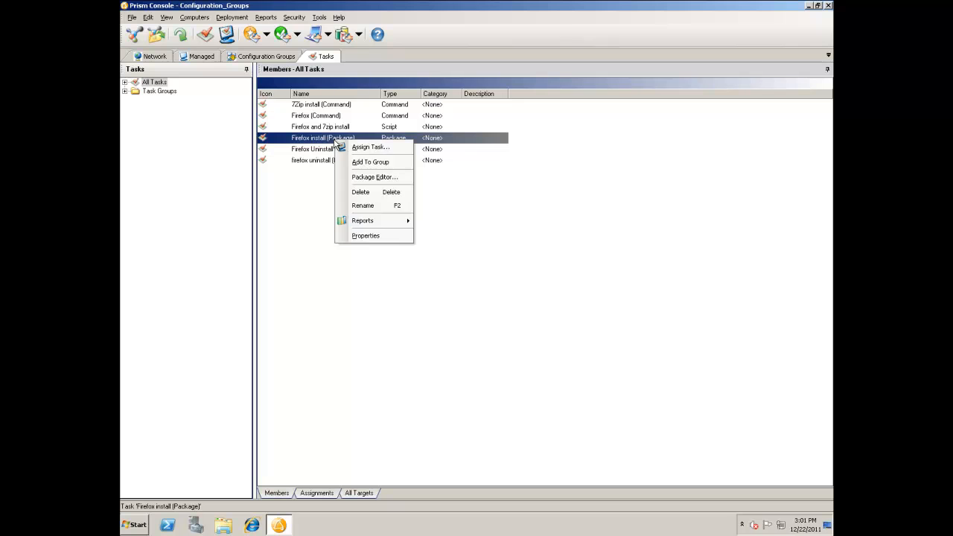
click(372, 236)
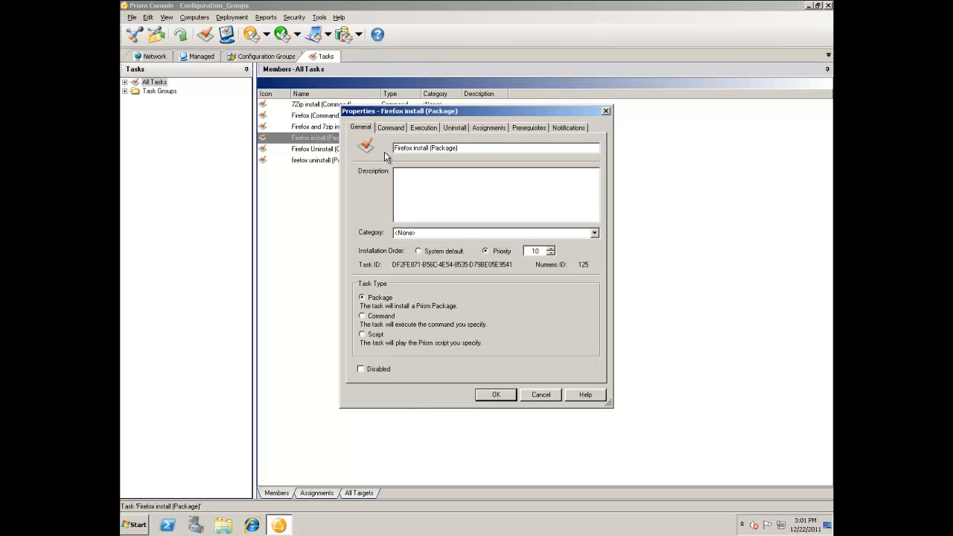
click(389, 128)
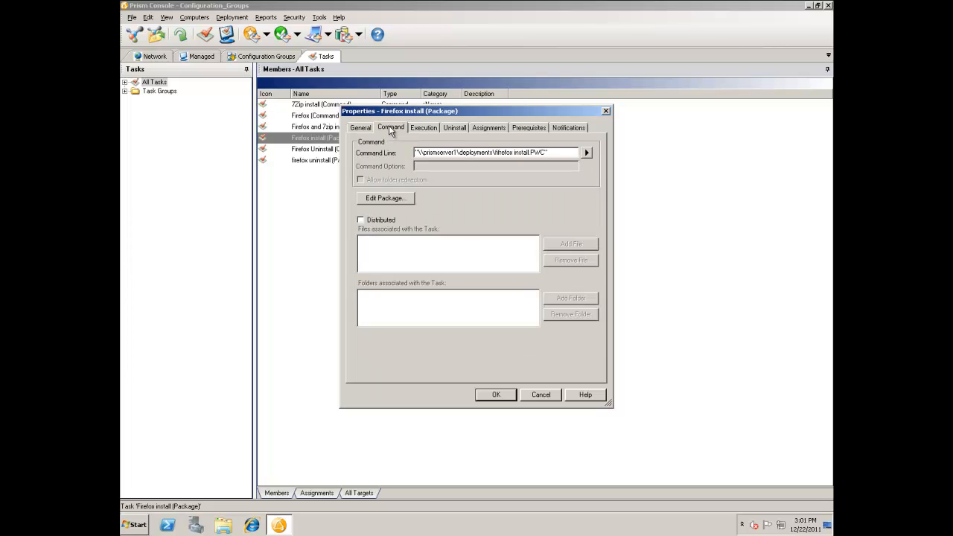
click(374, 221)
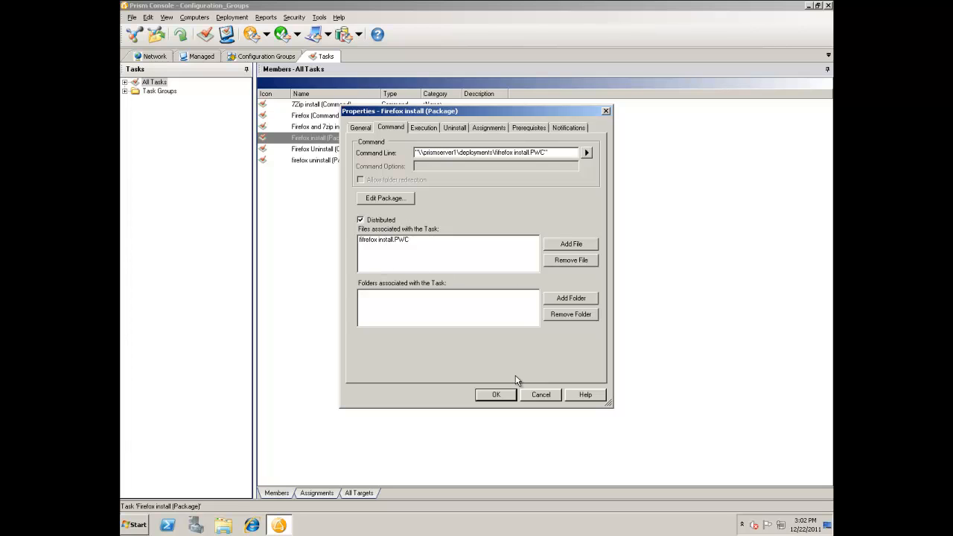
click(499, 395)
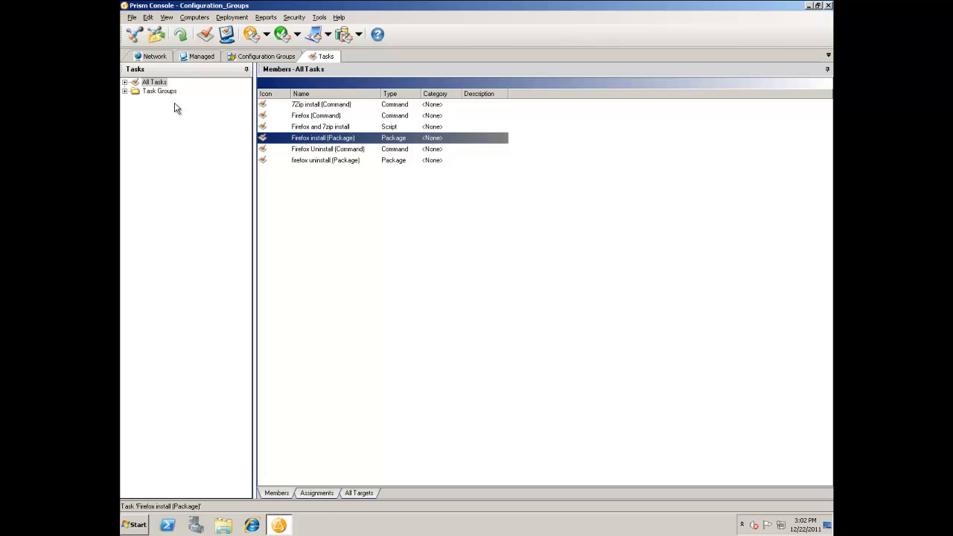
- Start creating a new task of the Command type under All Tasks
right_click(158, 83)
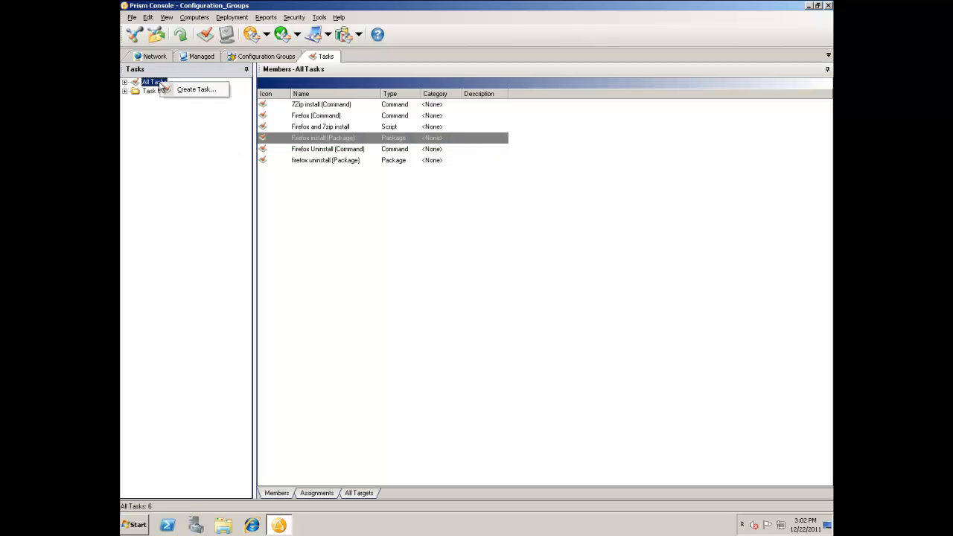
click(183, 90)
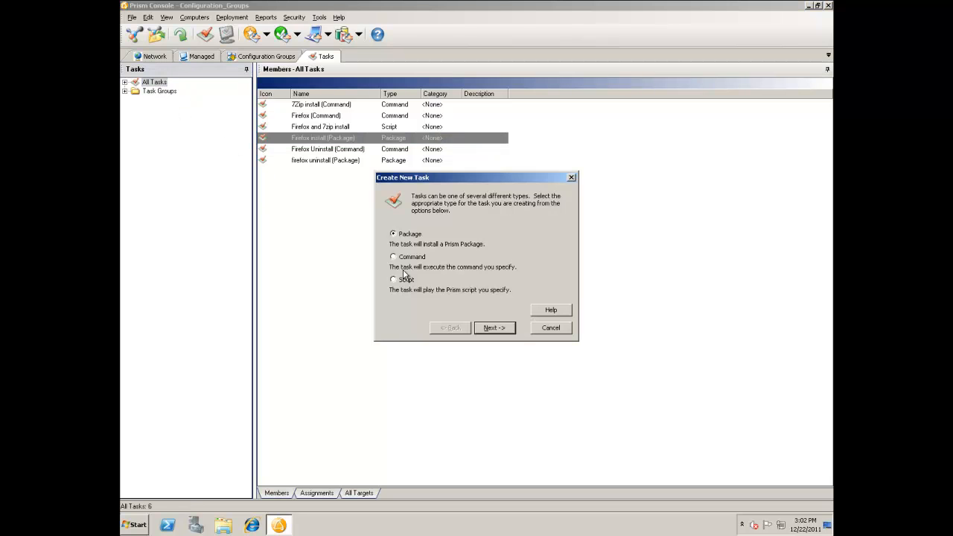
click(410, 258)
click(492, 329)
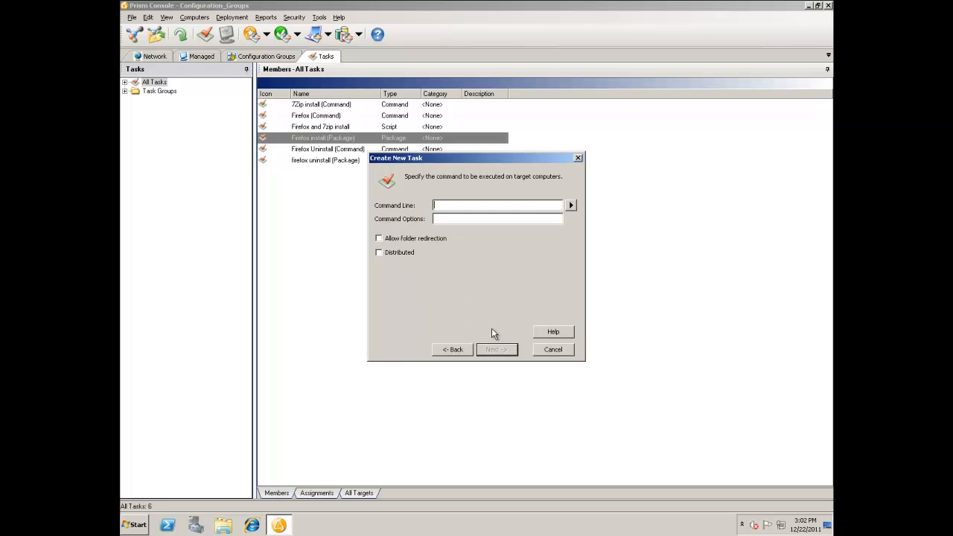
- Set the new task's command line to msiexec.exe, browsing to it in C:\Windows\System32
click(571, 205)
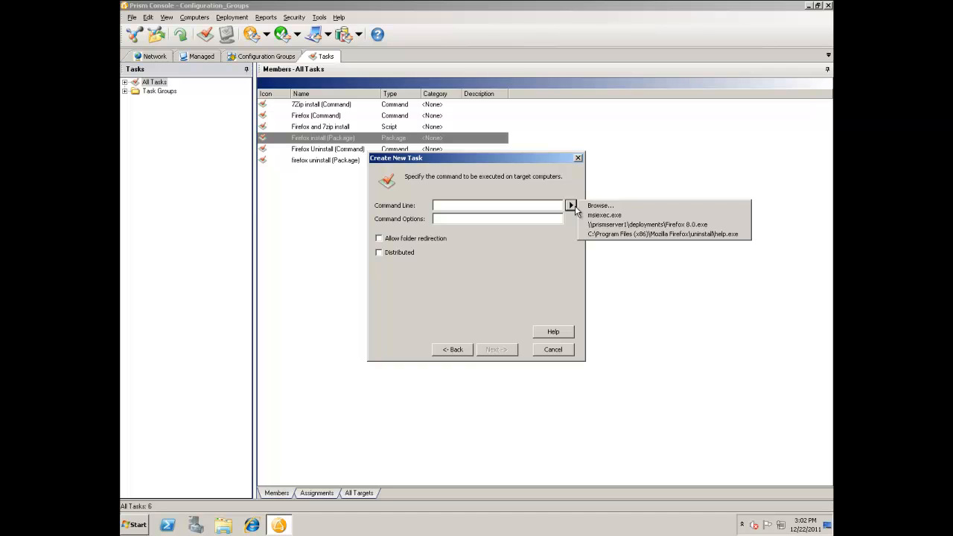
click(600, 206)
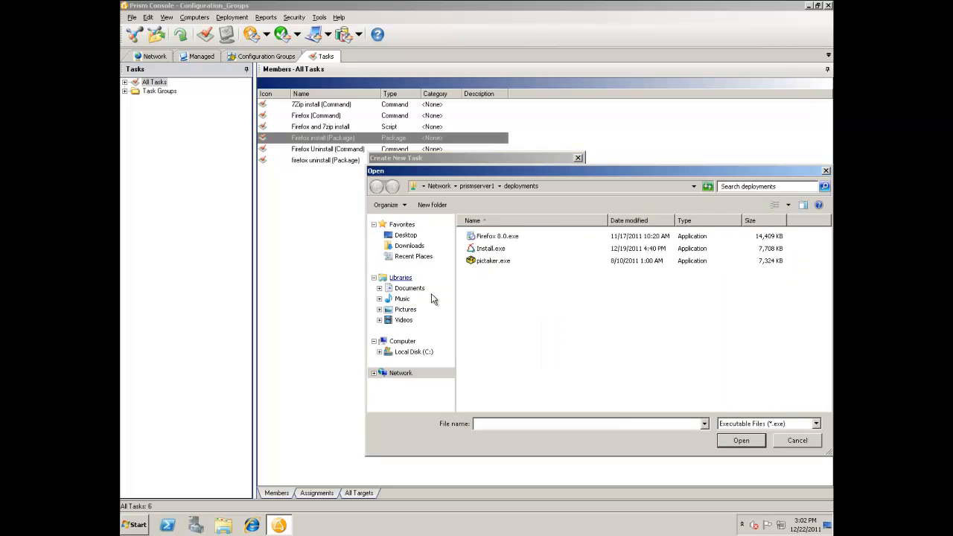
click(418, 352)
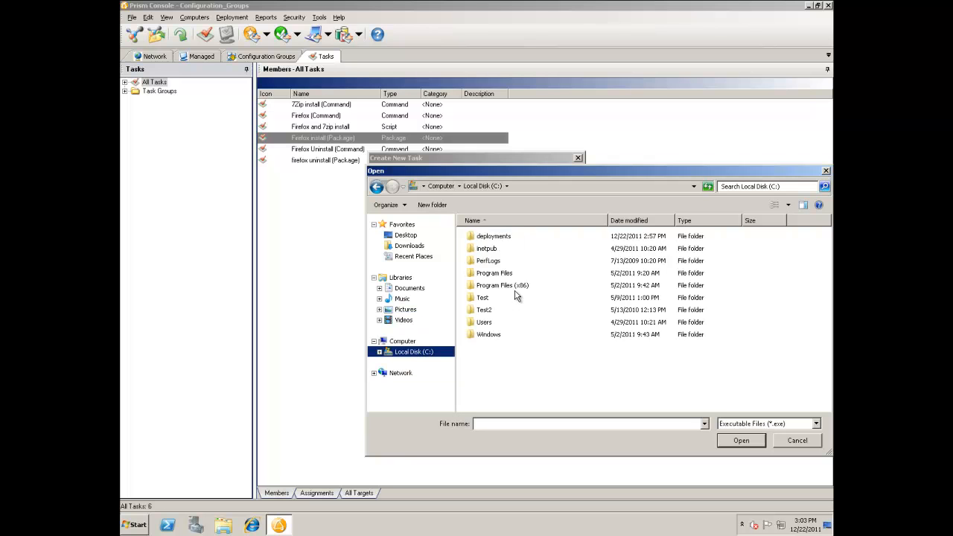
double_click(488, 334)
click(487, 311)
key(s)
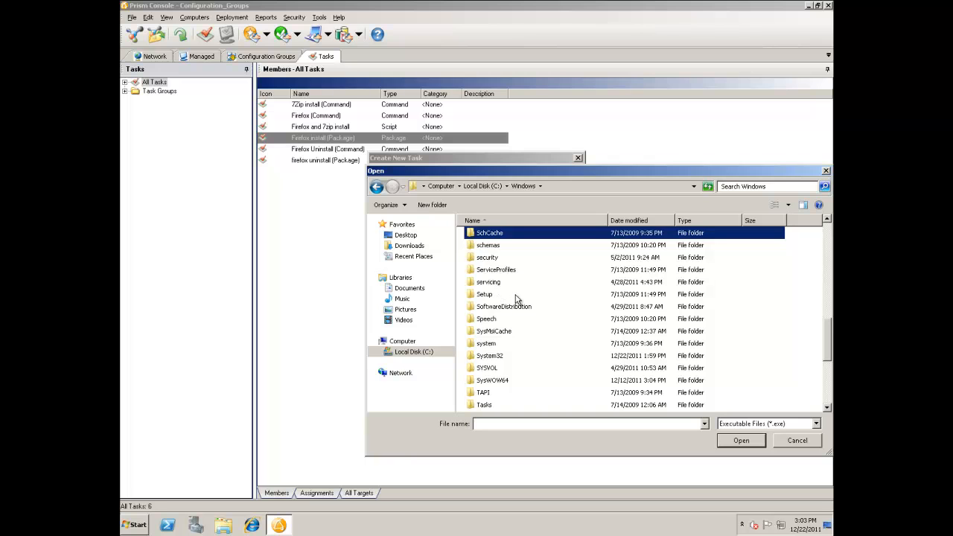
double_click(491, 356)
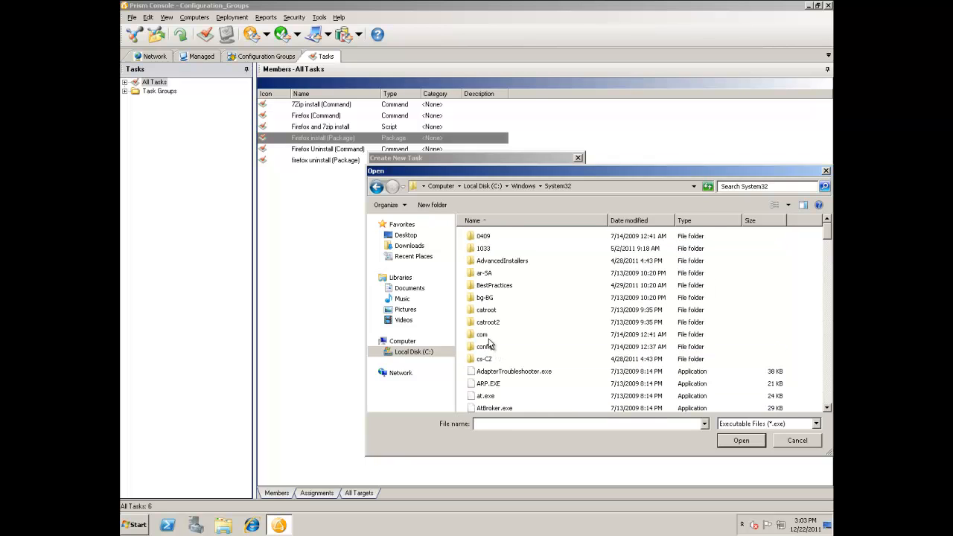
click(486, 422)
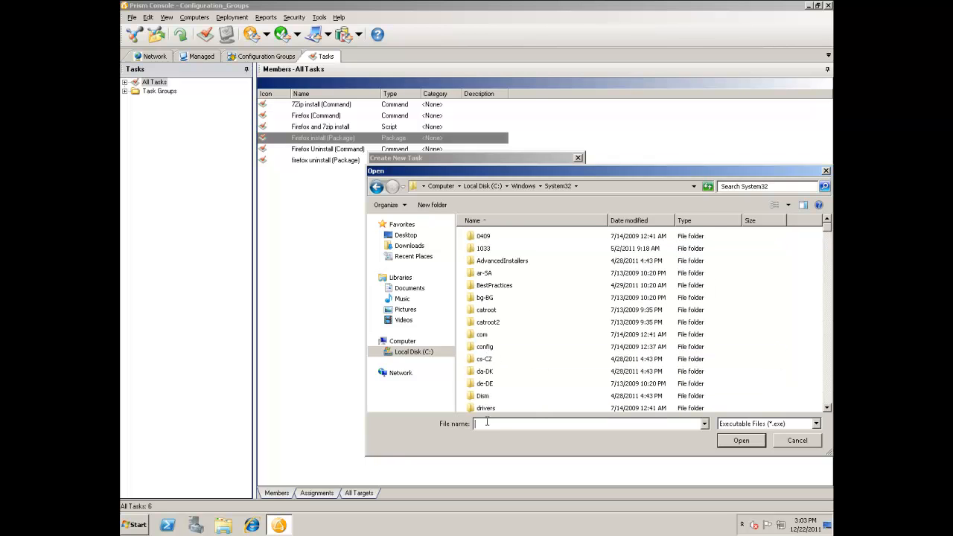
text(msie)
key(Down)
key(Down)
key(Return)
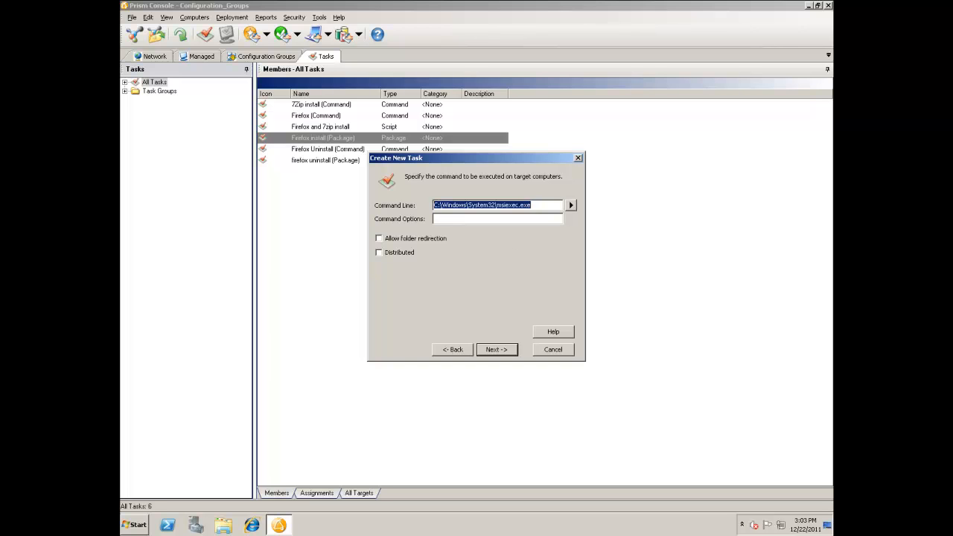
- Set the command options to /i %distshare%\7z.msi /qn and mark the task as distributed
click(462, 219)
text(/i %distshare%\7z.msi /qn)
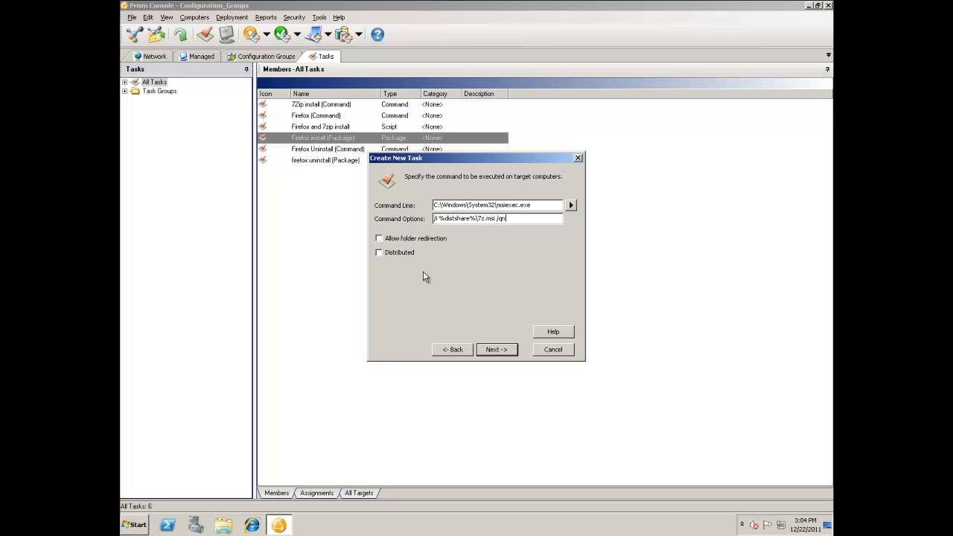
click(389, 251)
click(496, 349)
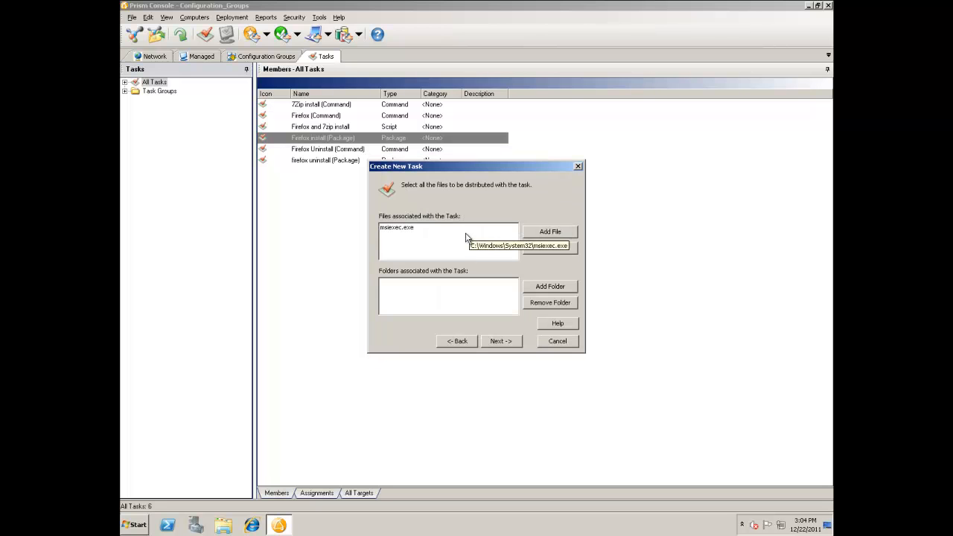
- Add 7z.msi from C:\deployments to the files distributed with the msiexec task
click(408, 233)
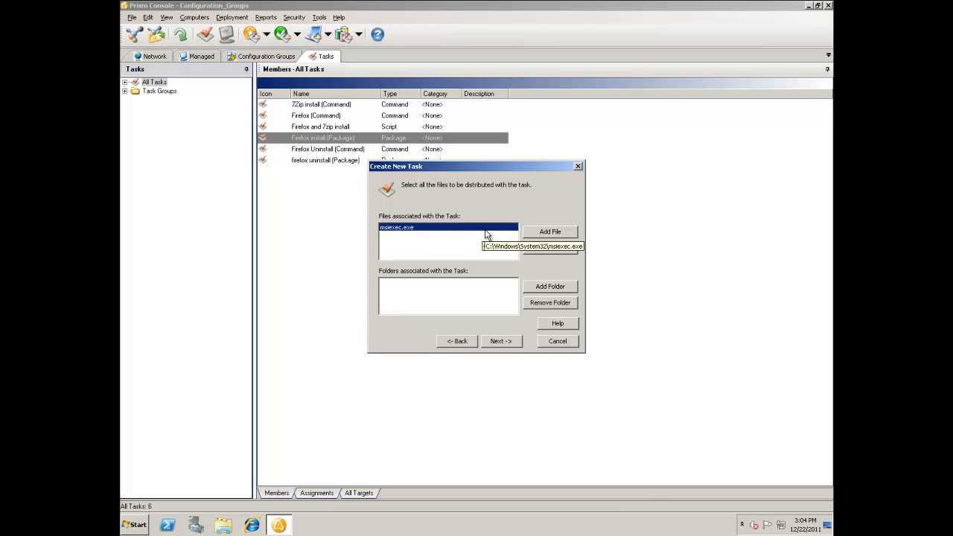
click(538, 233)
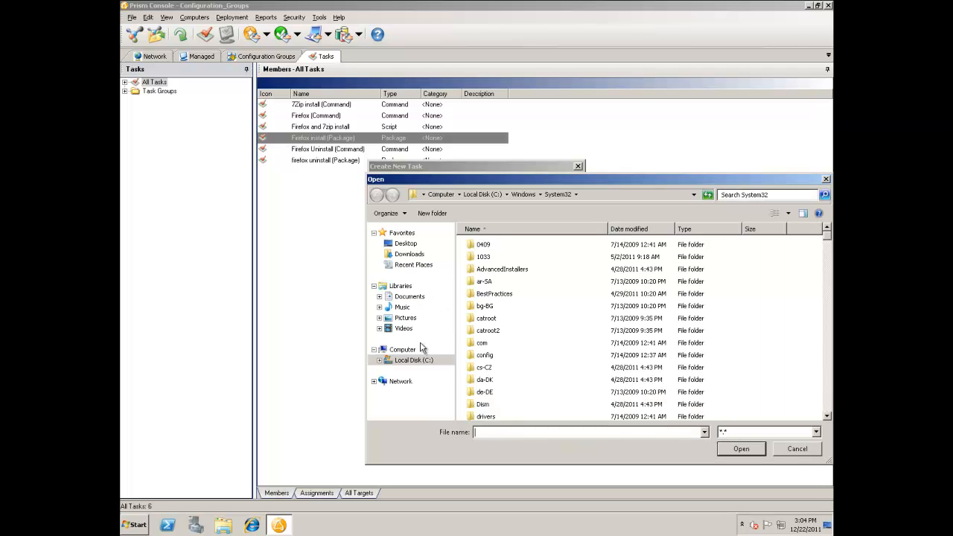
click(413, 360)
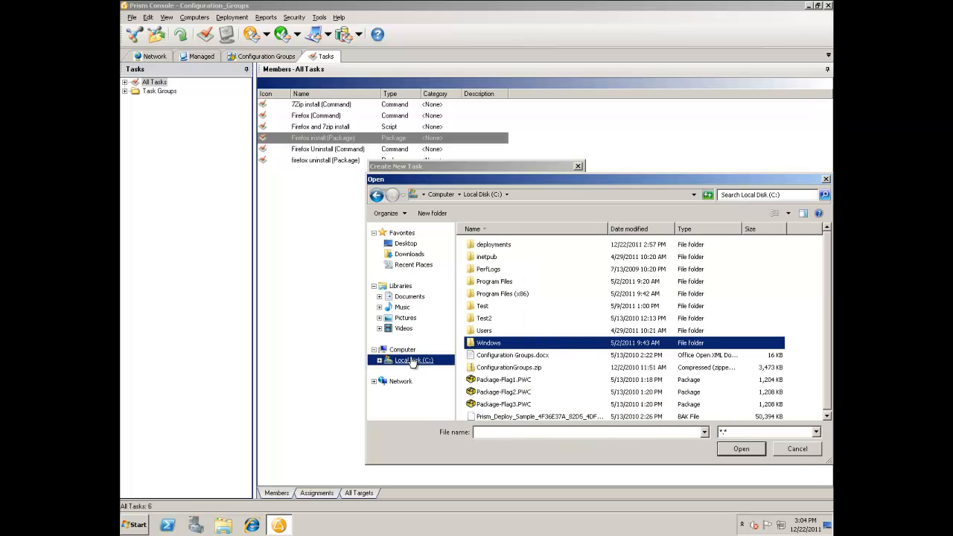
double_click(493, 247)
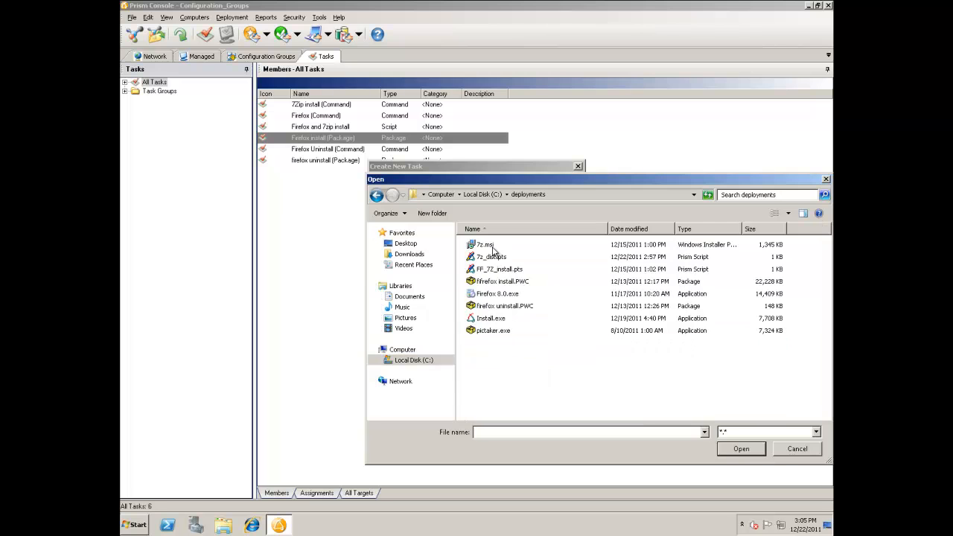
double_click(487, 248)
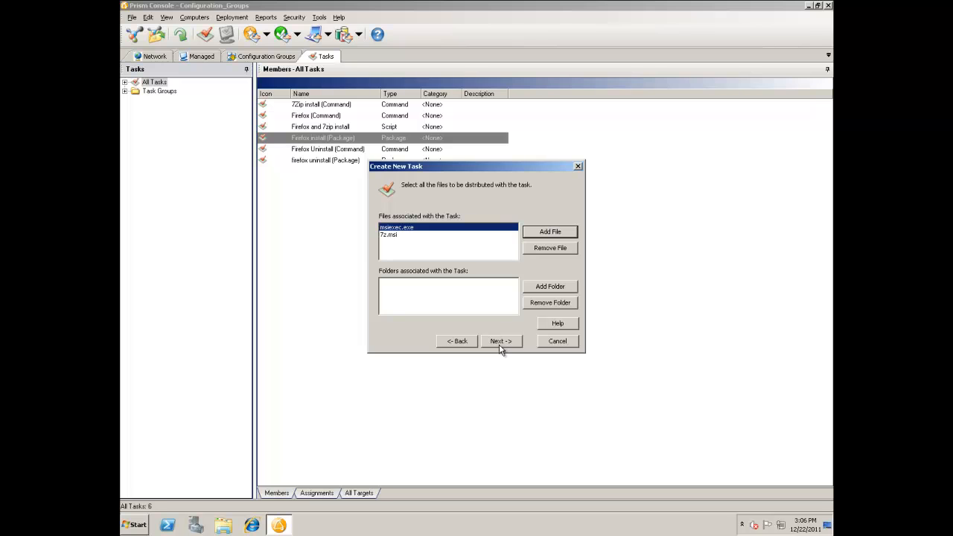
- Name the command task "7zip install (dist)" and finish creating it
click(499, 343)
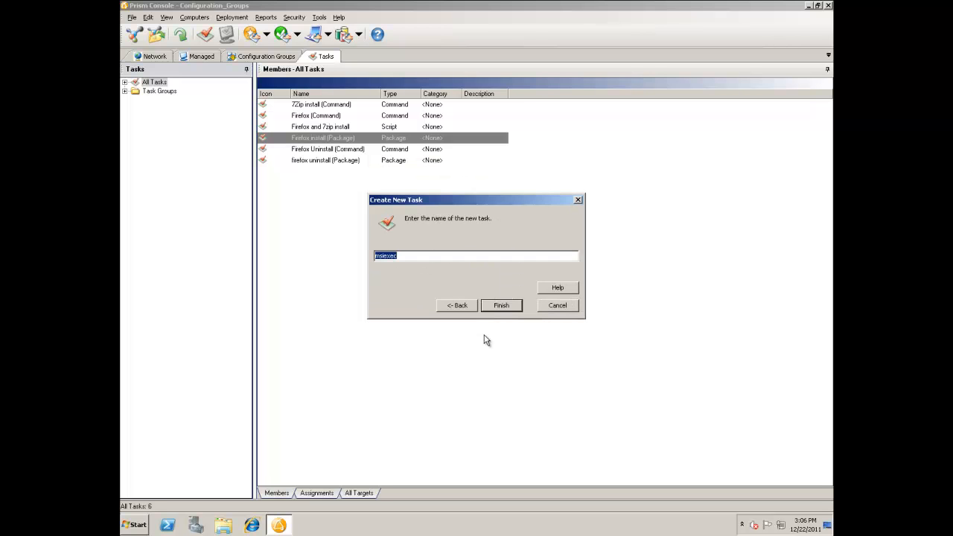
text(7zip install (dist)
key(Return)
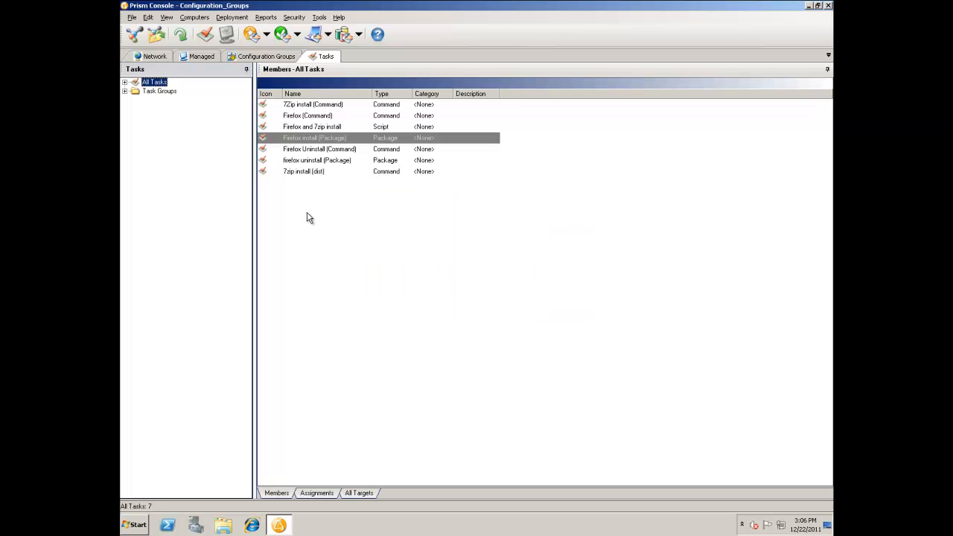
- Start a new Script task under All Tasks that runs 7z_dist.pts from C:\deployments
right_click(158, 88)
click(177, 90)
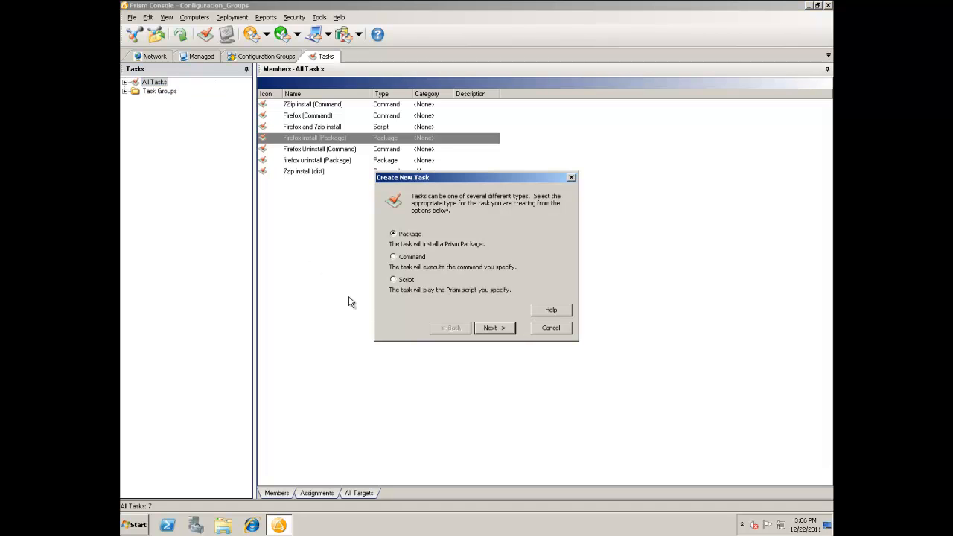
click(400, 282)
click(499, 334)
click(571, 206)
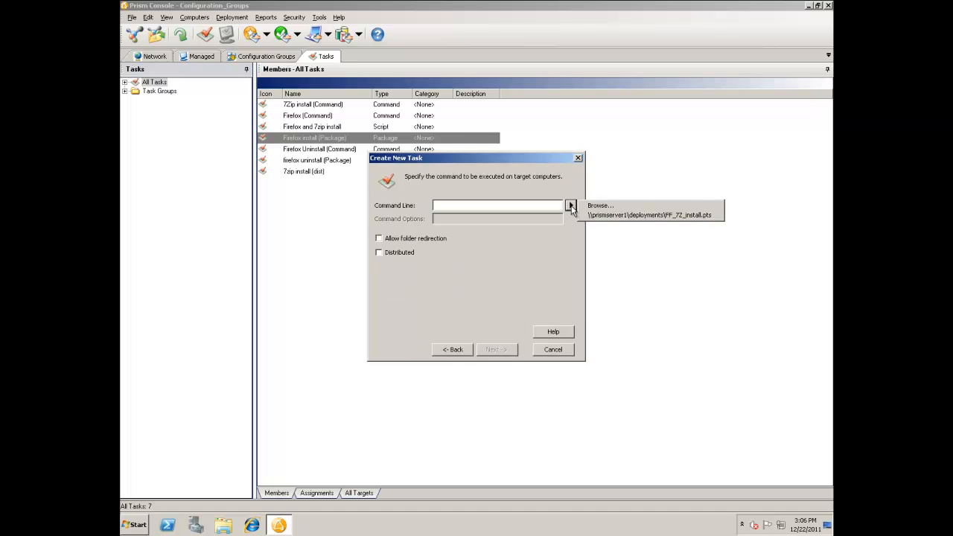
click(599, 206)
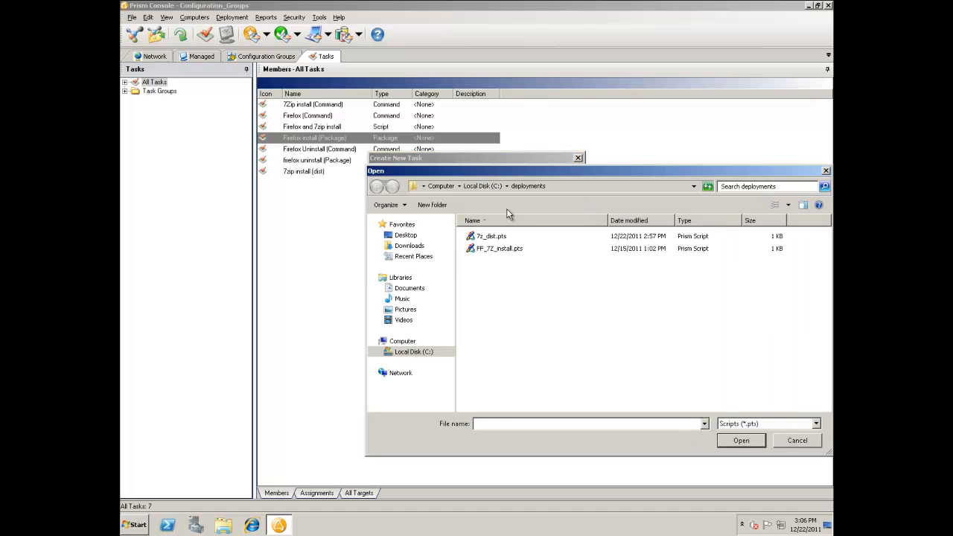
double_click(493, 237)
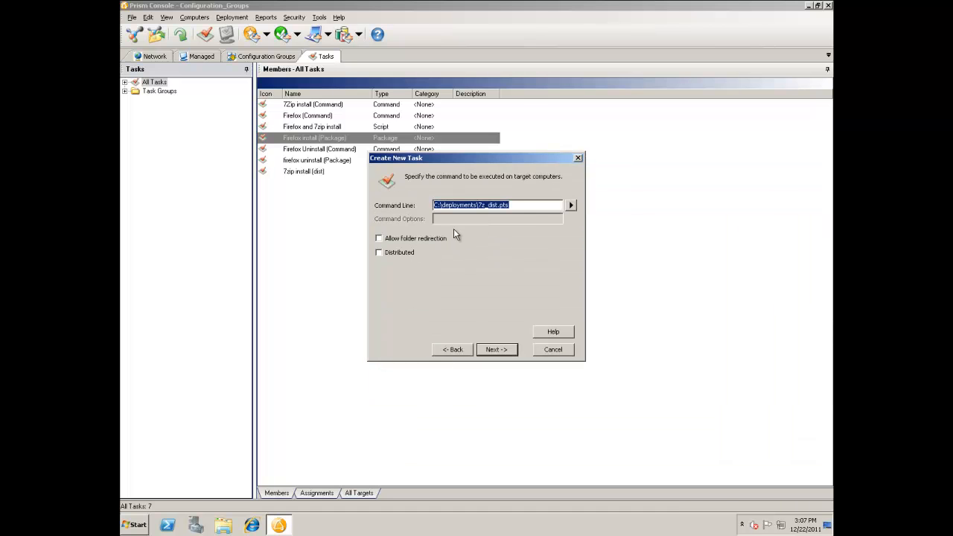
- Mark the script task as distributed and add 7z.msi to its associated files
click(403, 253)
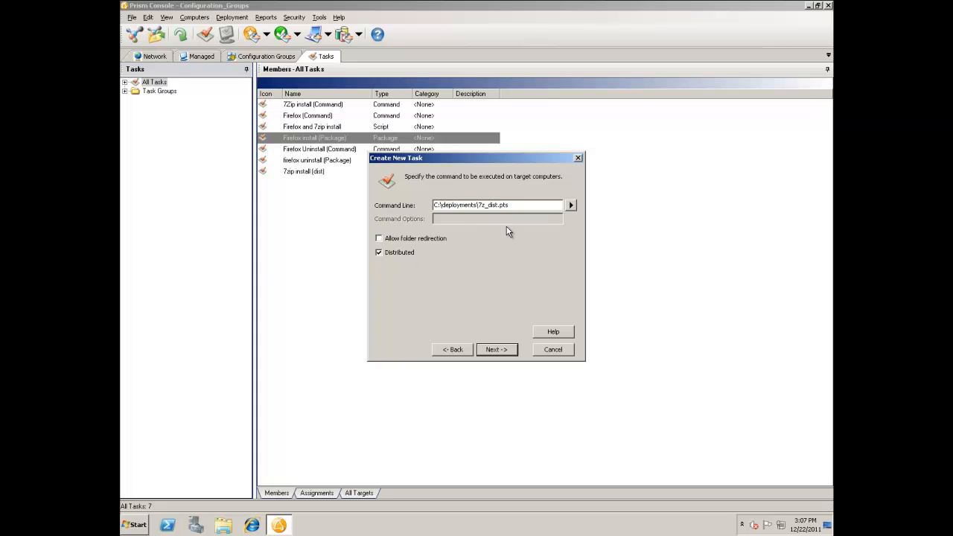
click(495, 350)
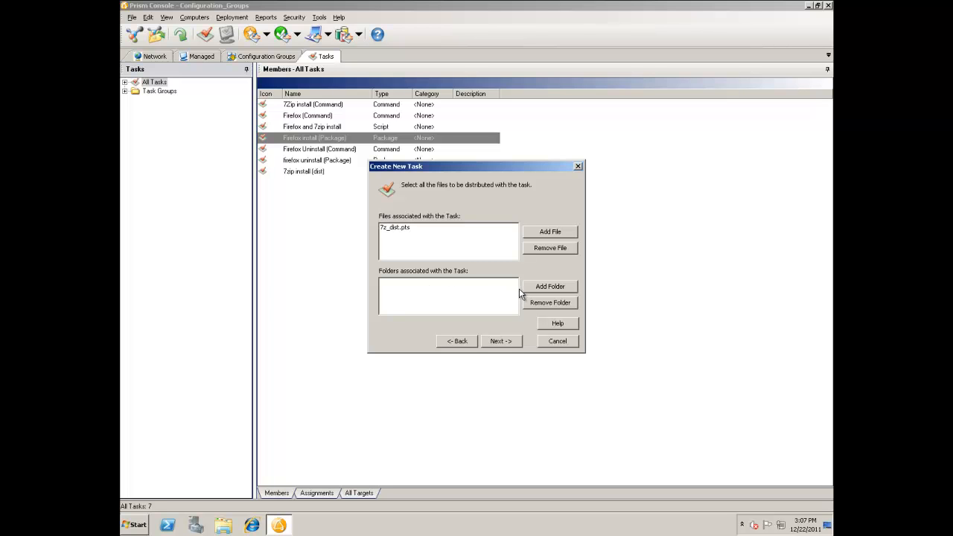
click(553, 236)
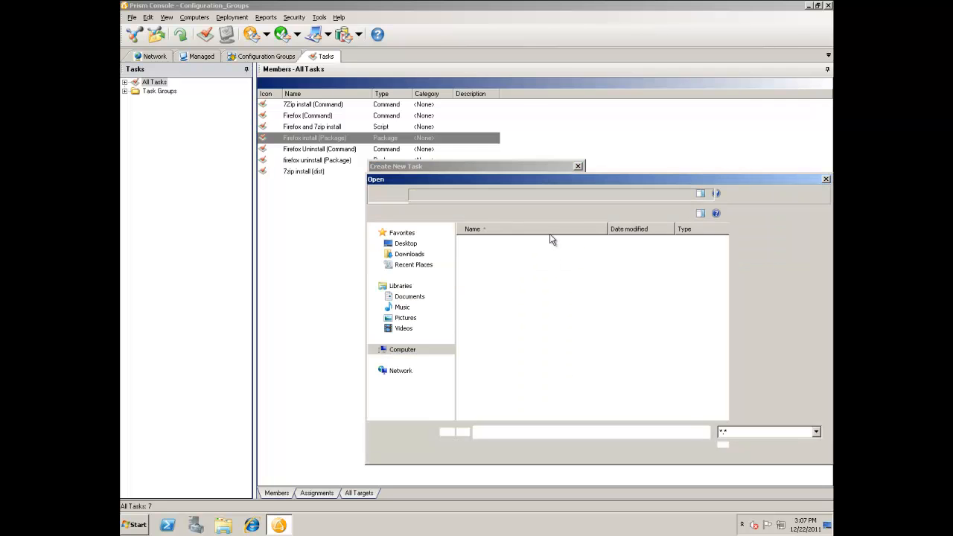
double_click(490, 246)
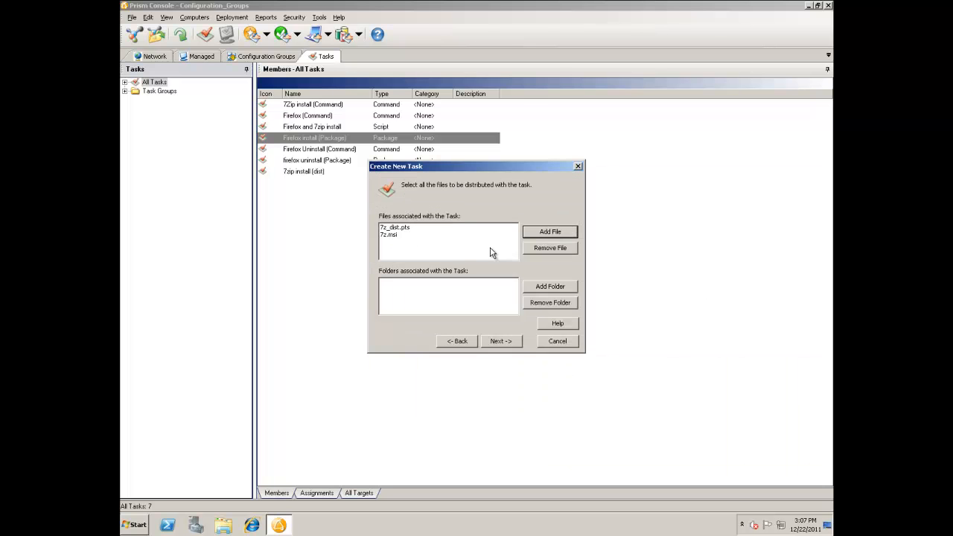
- Name the script task "7z_dist (Scipt)" and finish creating it
click(501, 341)
key(End)
text((Sc)
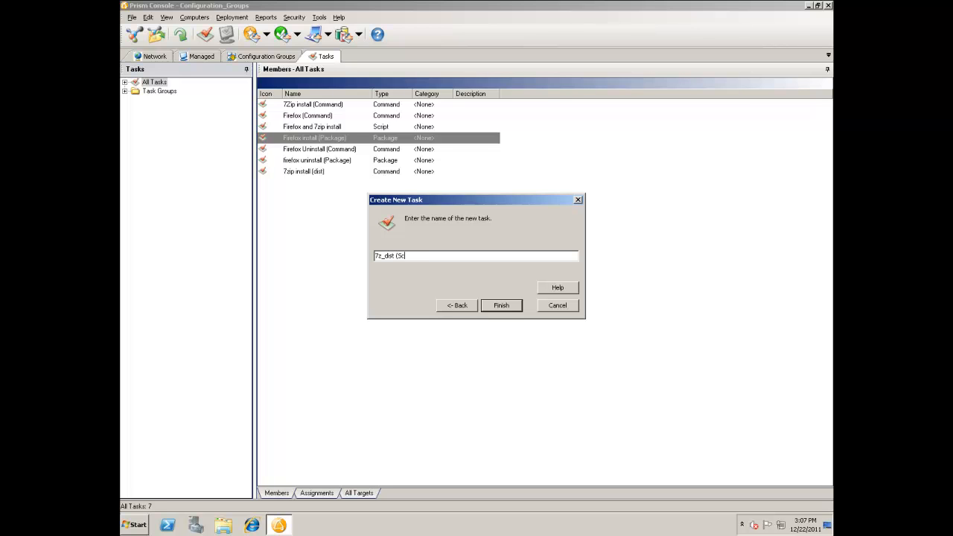
text(ipt))
key(Return)
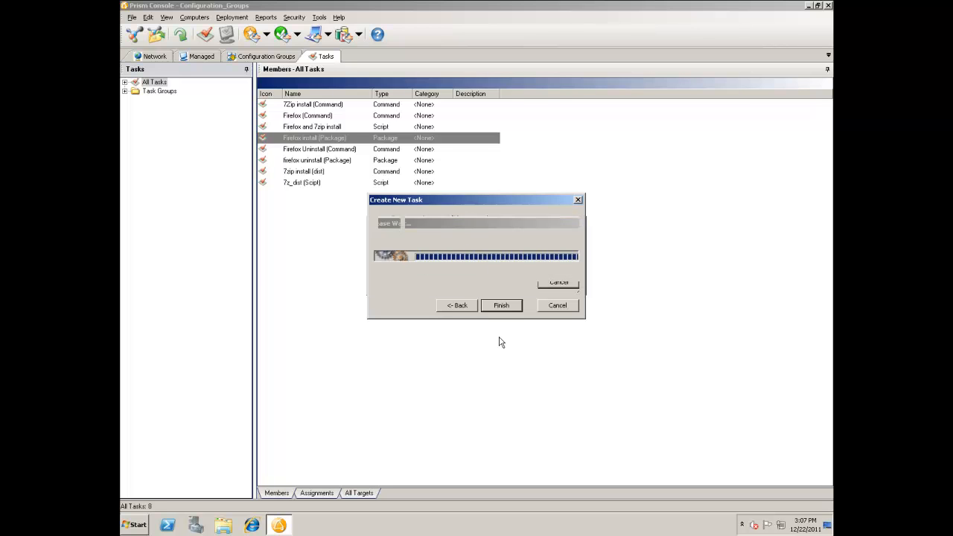
- Open the 7z_dist.pts script from the new script task's command properties to examine its contents
right_click(316, 185)
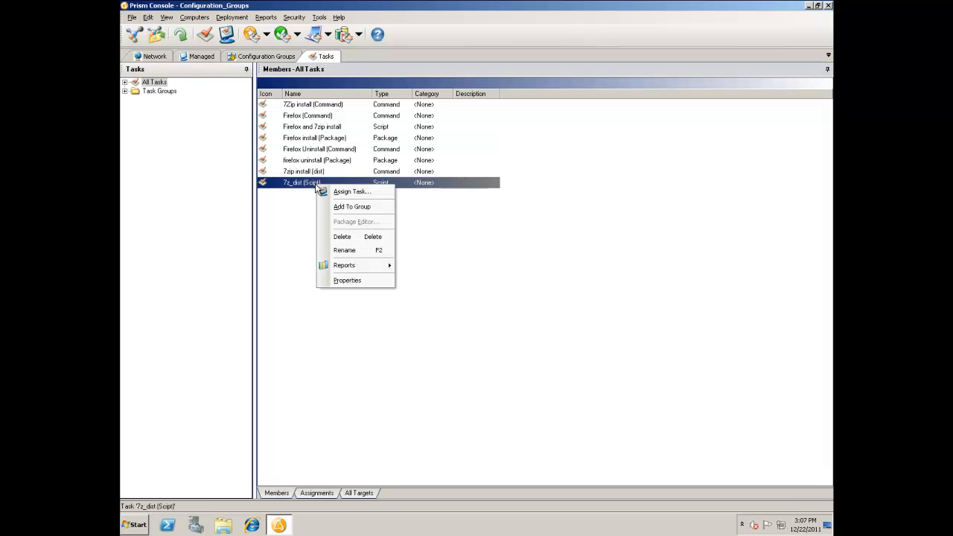
click(348, 280)
click(390, 127)
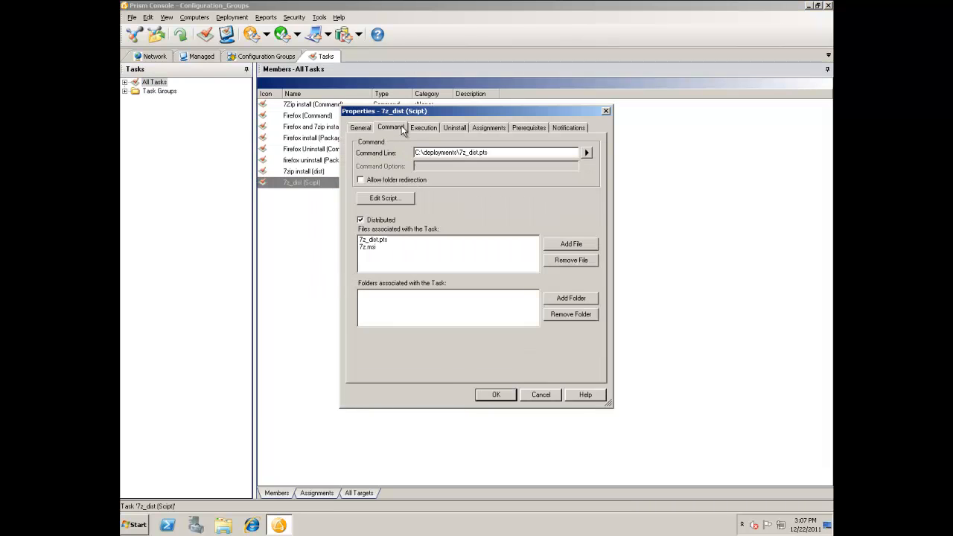
click(390, 200)
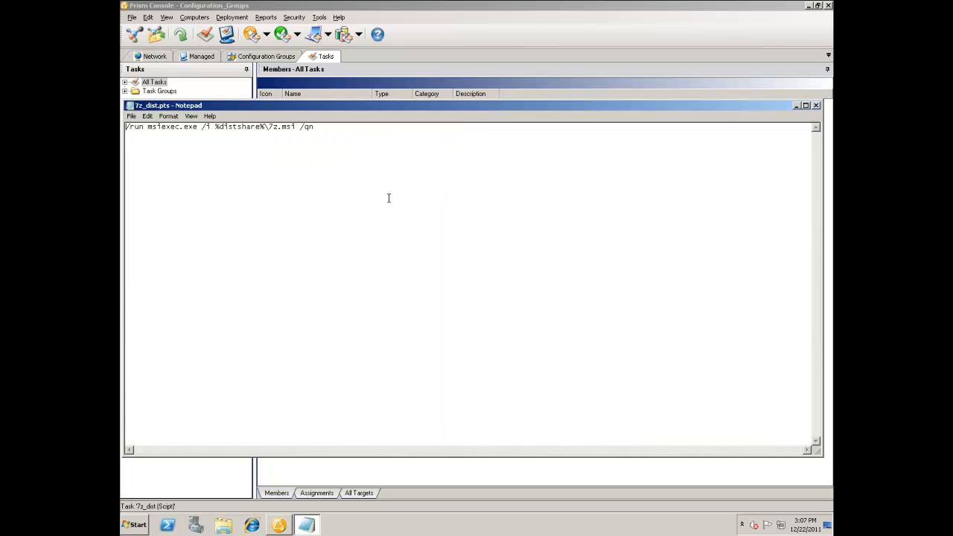